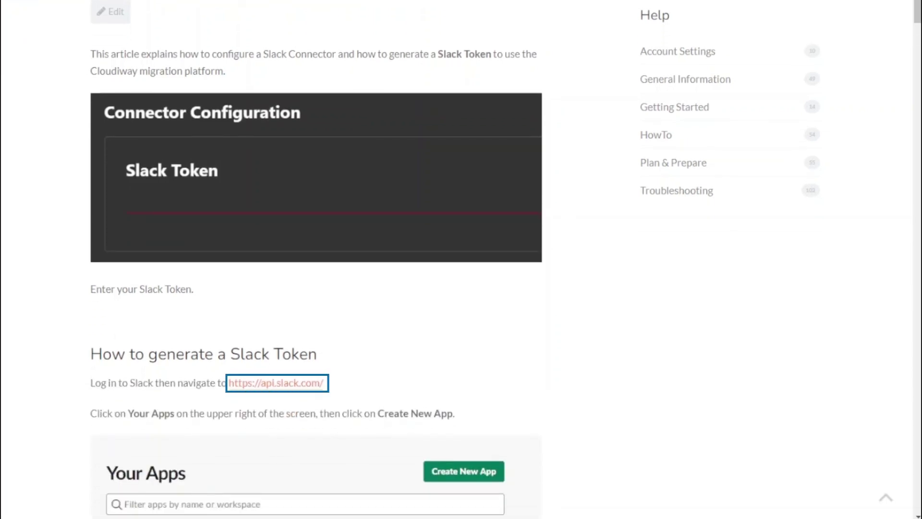
Step: Go to api.slack.com's Your Apps list and begin a new app
click(249, 384)
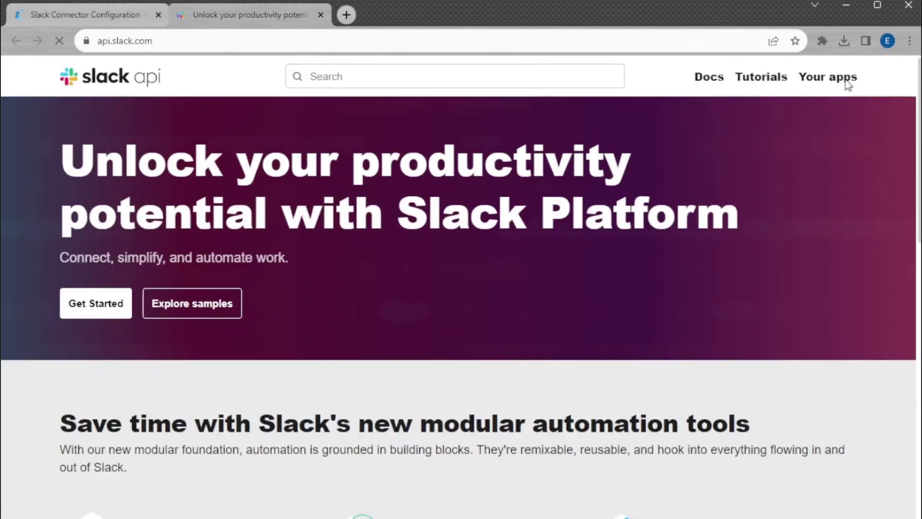
click(844, 80)
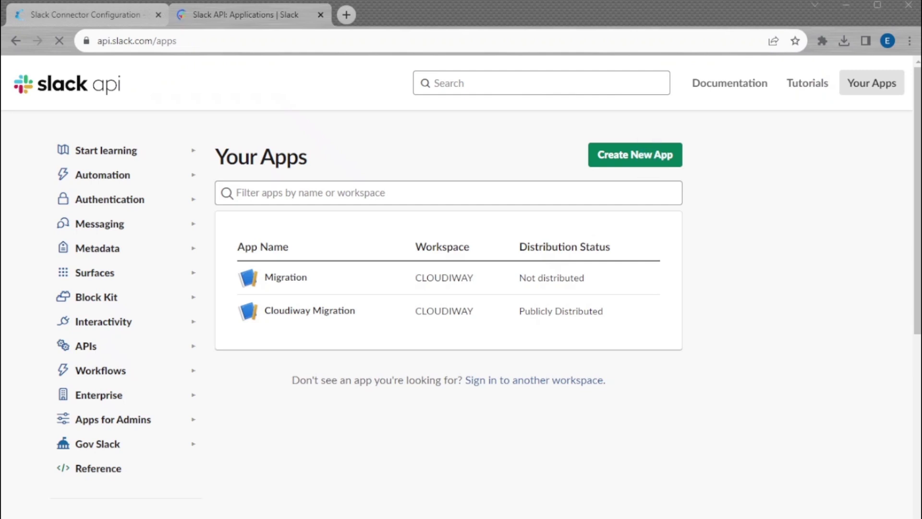
click(646, 156)
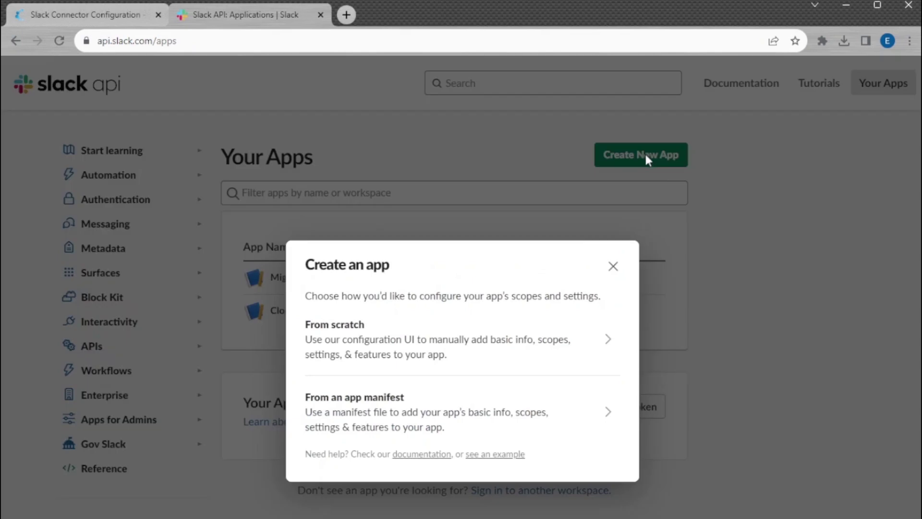
Step: Build the app from scratch as CiwSlack for the CLOUDIWAY workspace
click(380, 336)
click(373, 271)
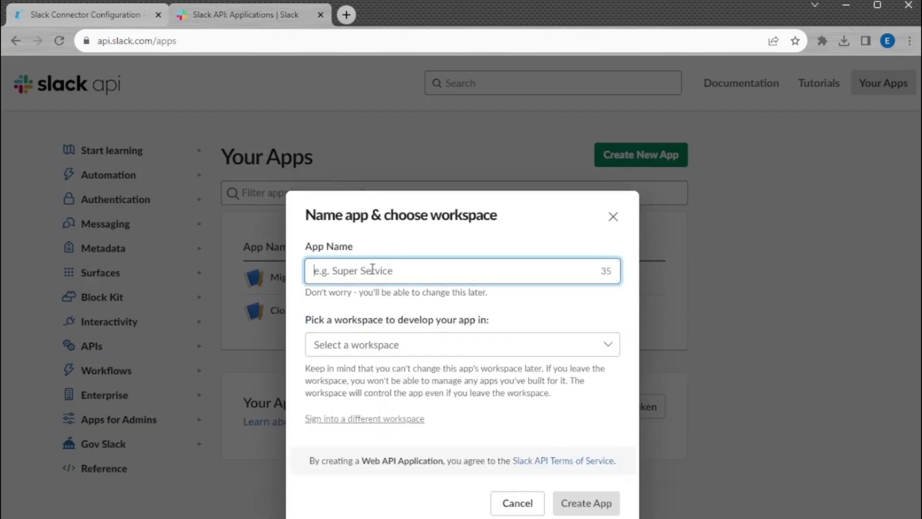
text(CiwSlack)
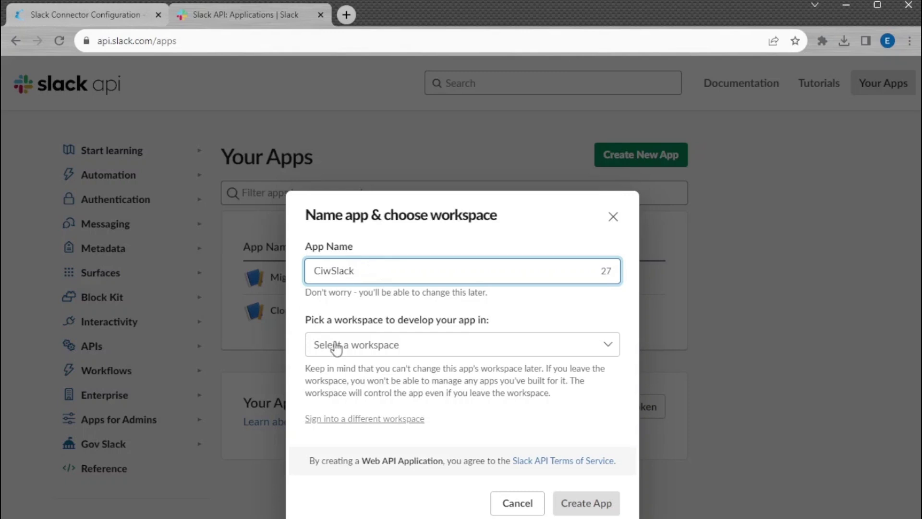
click(363, 352)
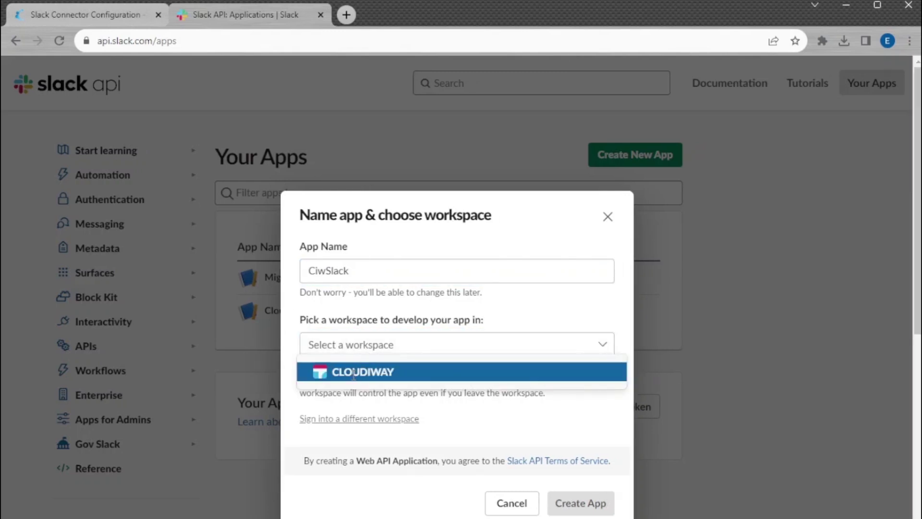
click(353, 374)
click(593, 509)
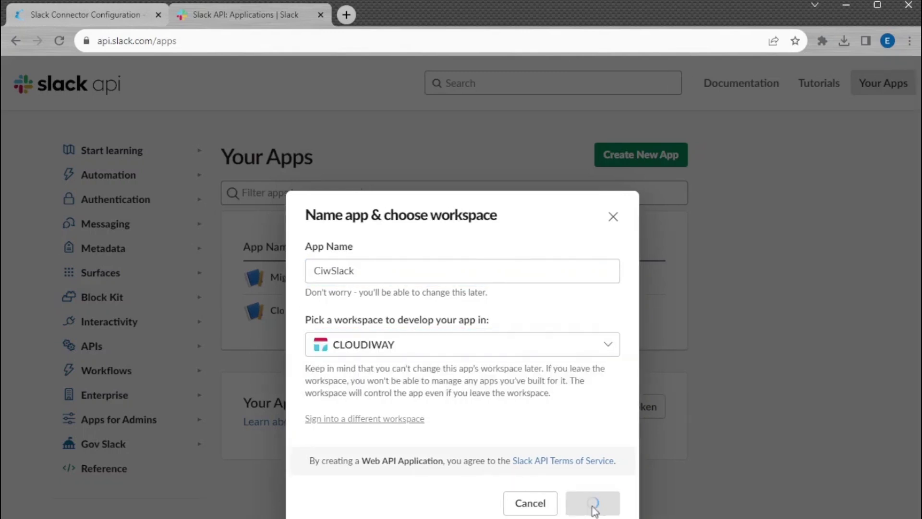
Step: Add the channels:history user token scope to CiwSlack, then install and allow it on CLOUDIWAY
click(103, 454)
scroll(103, 461, down, 10)
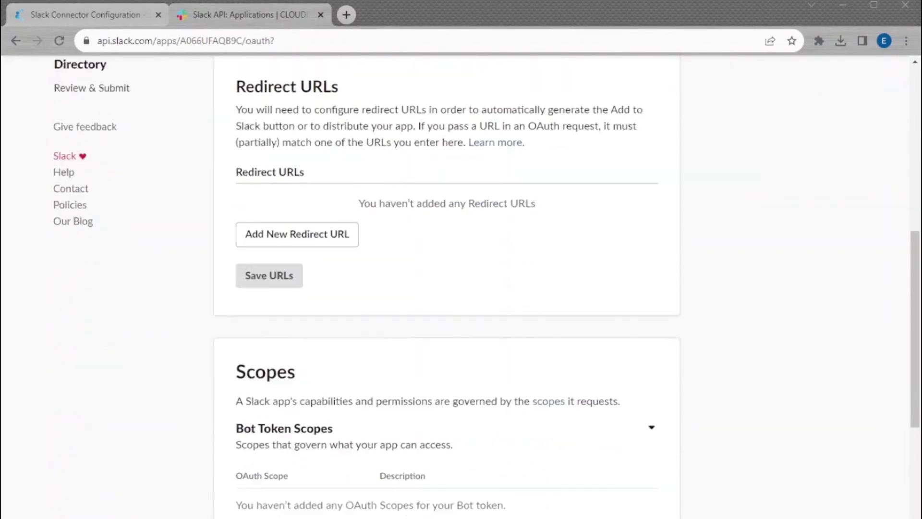
scroll(447, 288, down, 5)
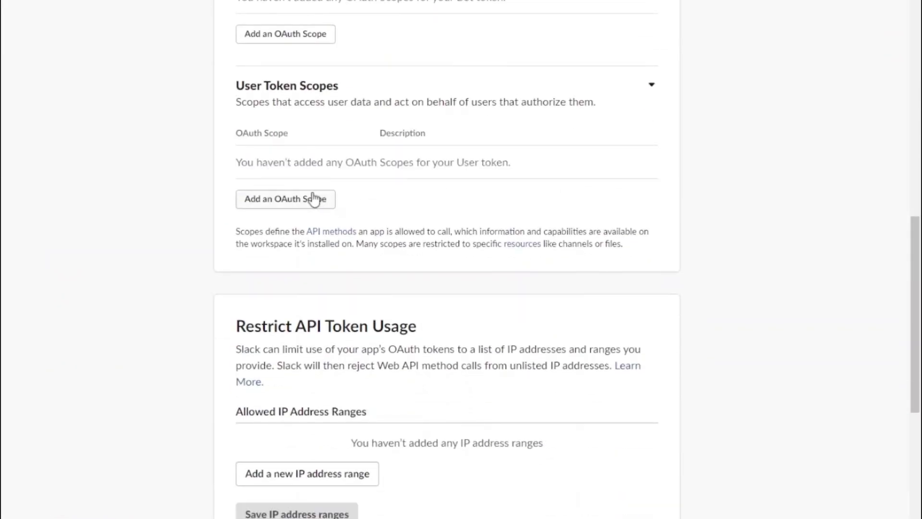
click(313, 197)
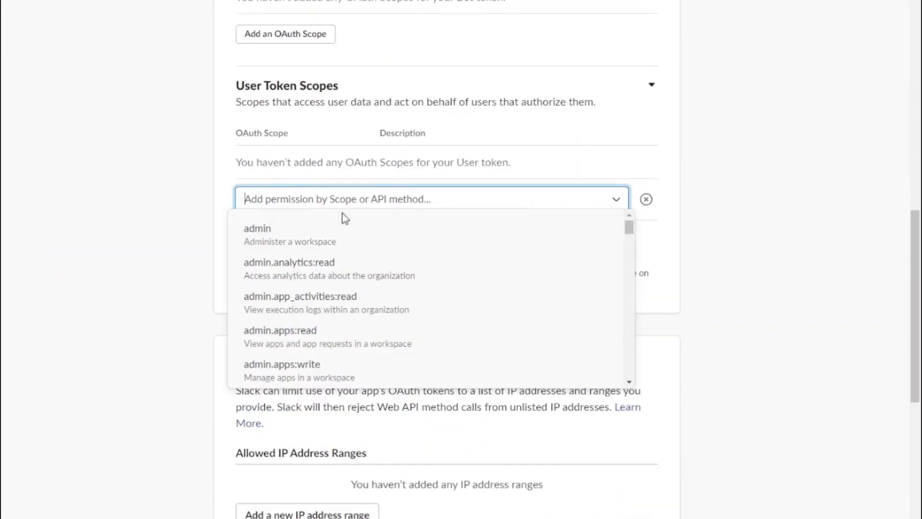
scroll(630, 260, down, 20)
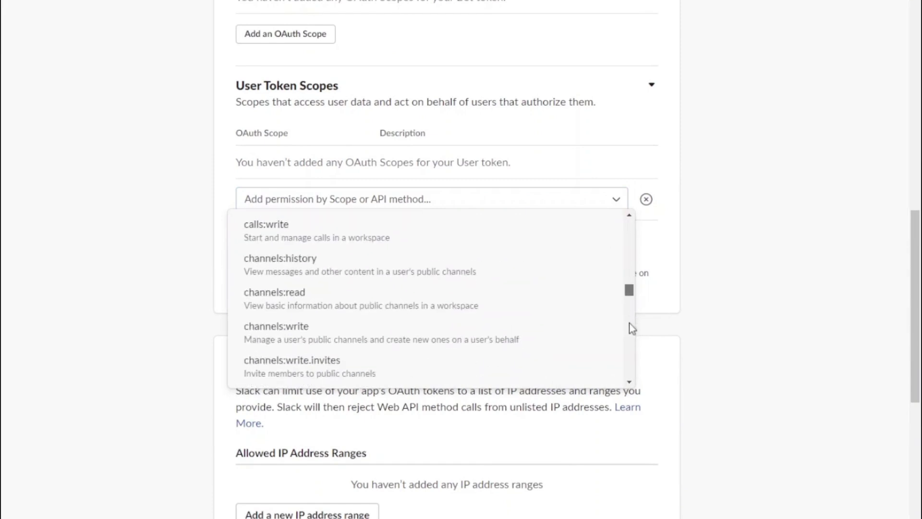
click(276, 280)
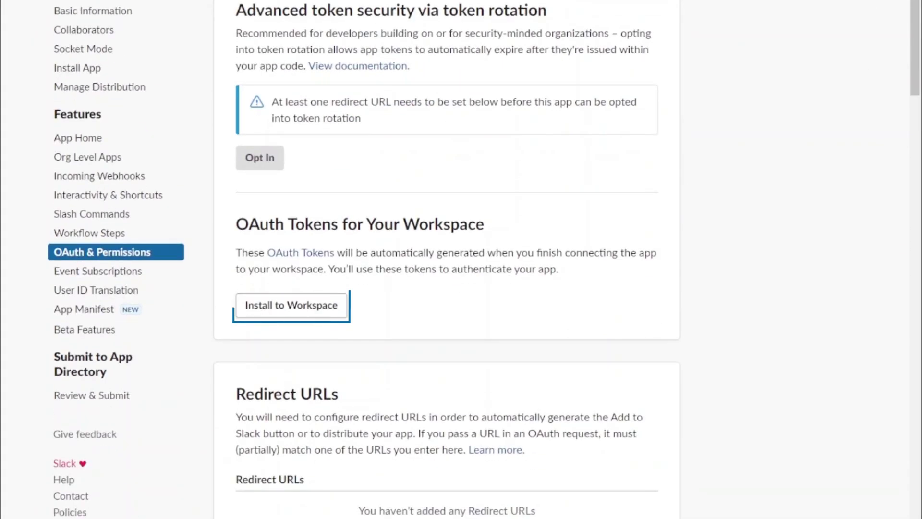
click(325, 305)
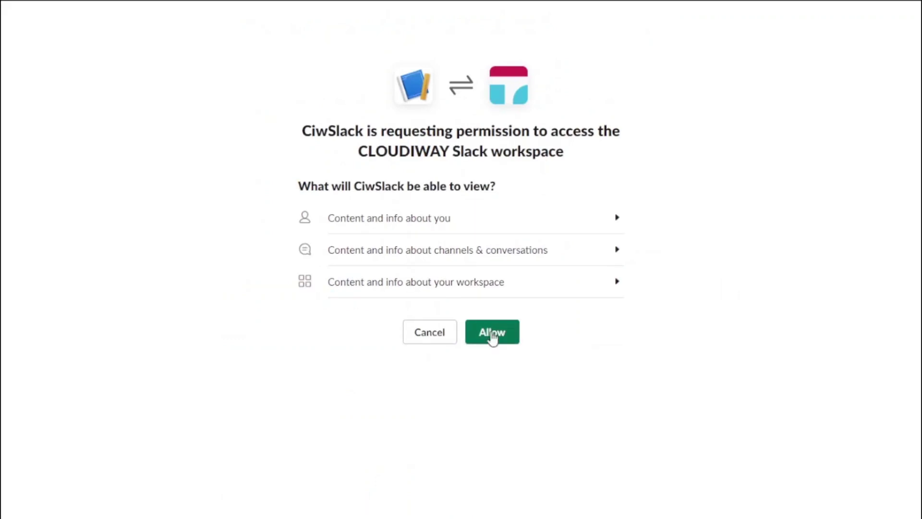
click(493, 334)
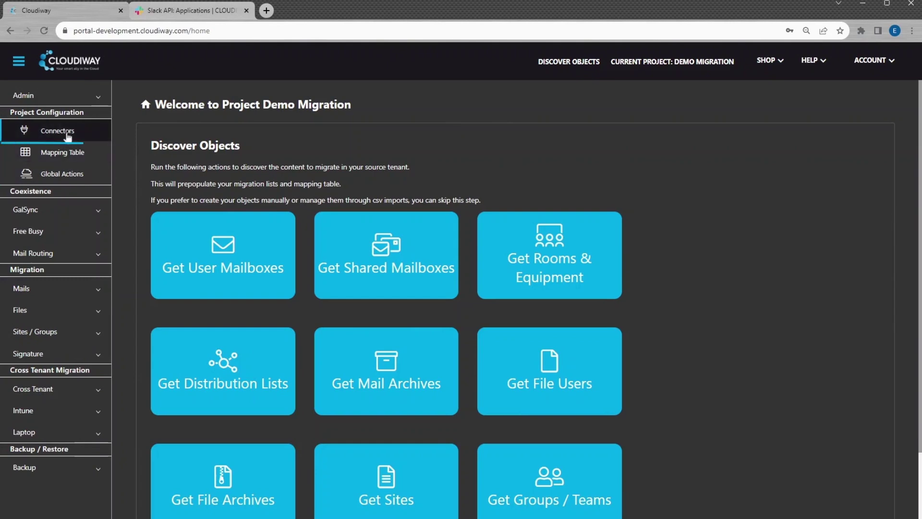
Step: Start a new Slack source connector named Source Slack covering Sites, Groups, Teams
click(57, 131)
click(184, 277)
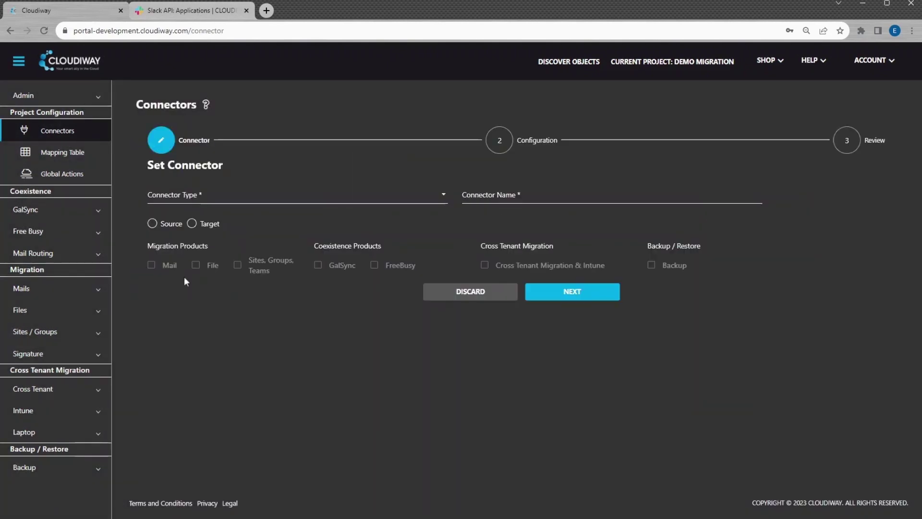
click(61, 231)
click(79, 199)
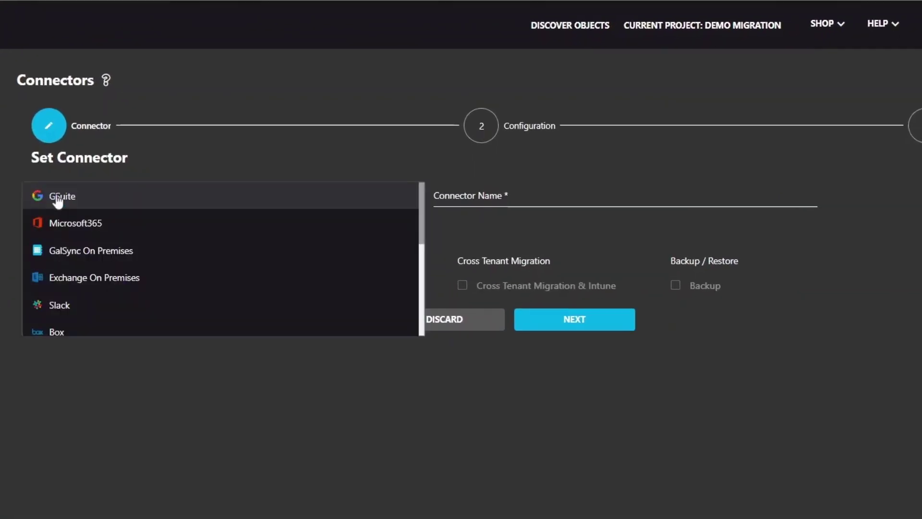
click(46, 303)
click(462, 196)
text(Source Slack)
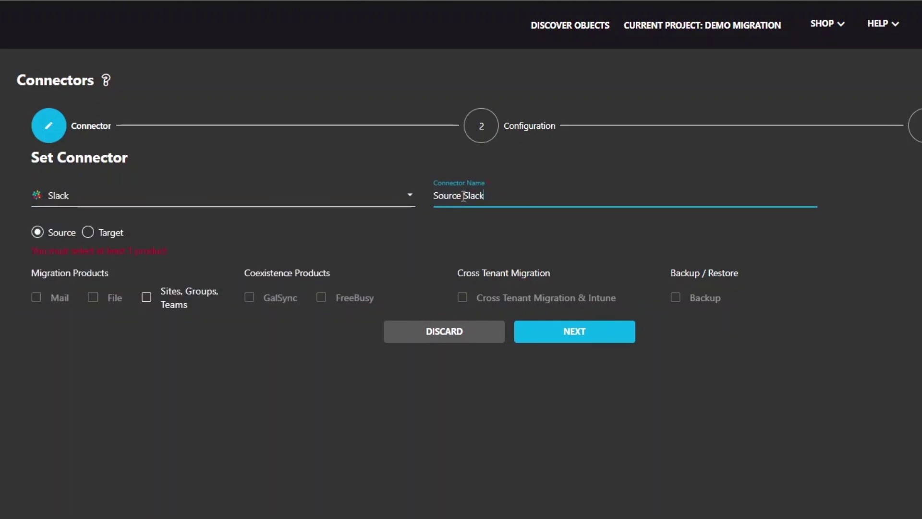
click(146, 299)
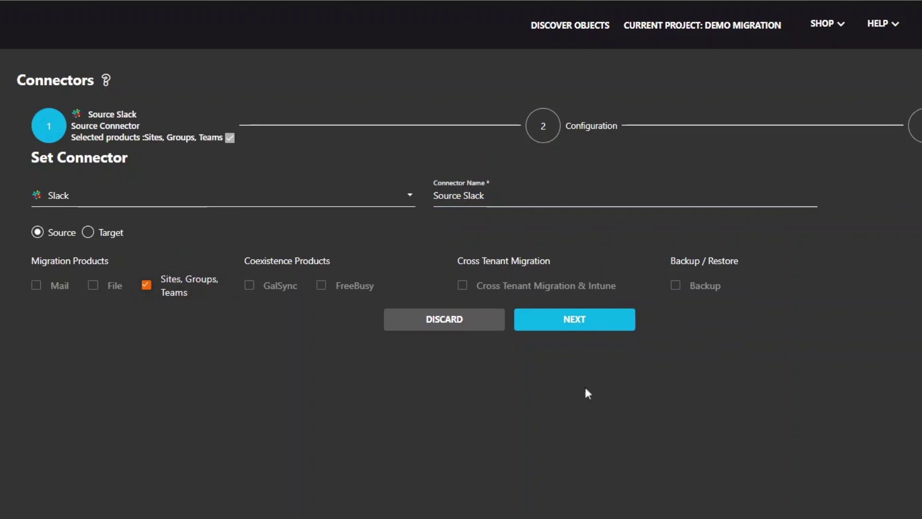
Step: Paste the generated Slack token into the configuration and complete the connector
click(578, 318)
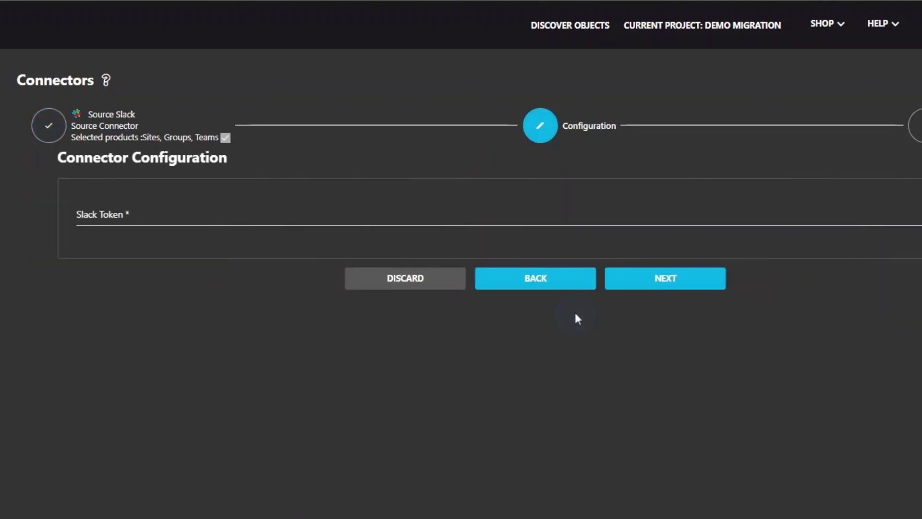
click(98, 270)
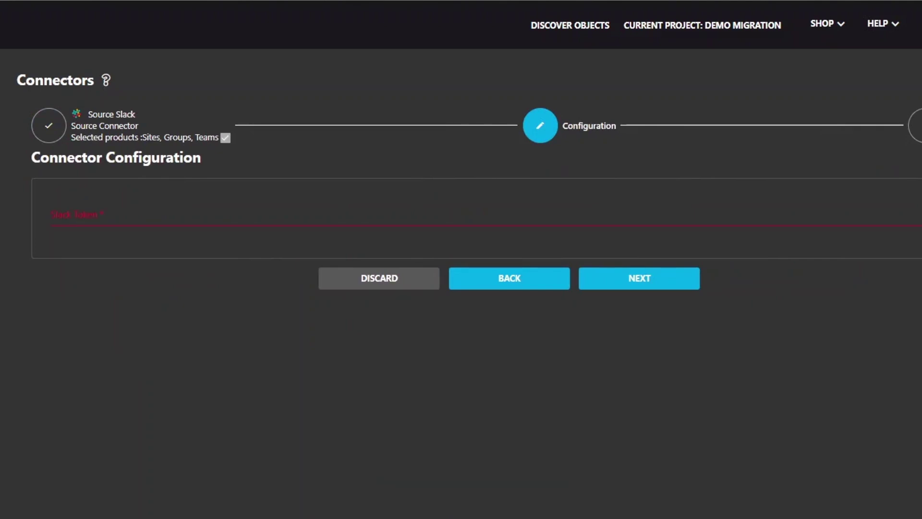
click(66, 213)
key(ctrl+v)
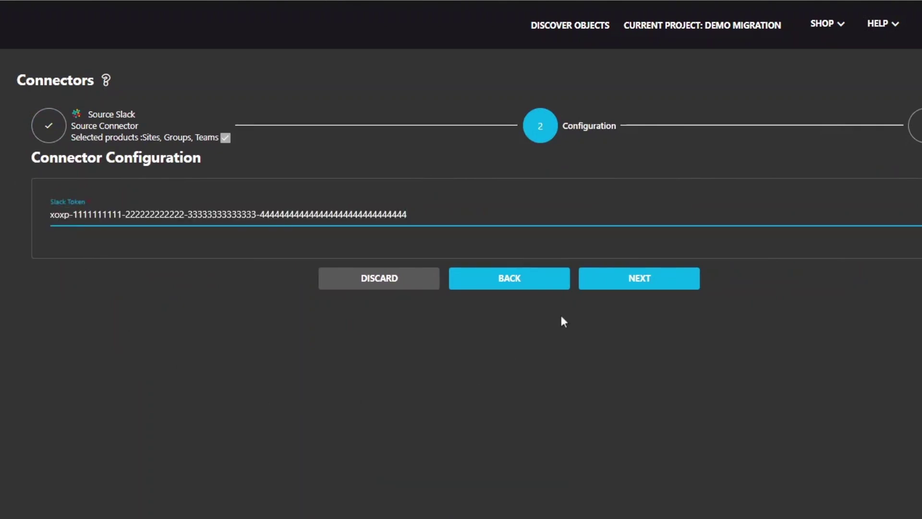
click(618, 283)
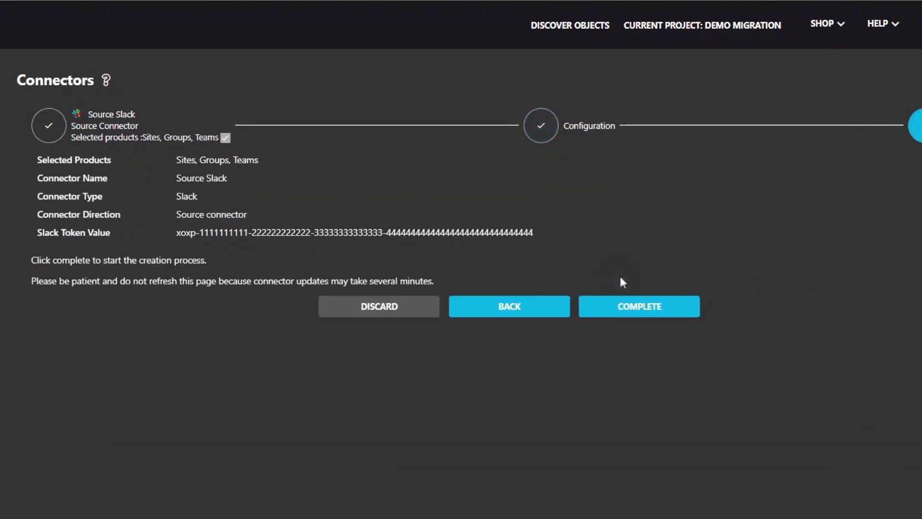
click(638, 310)
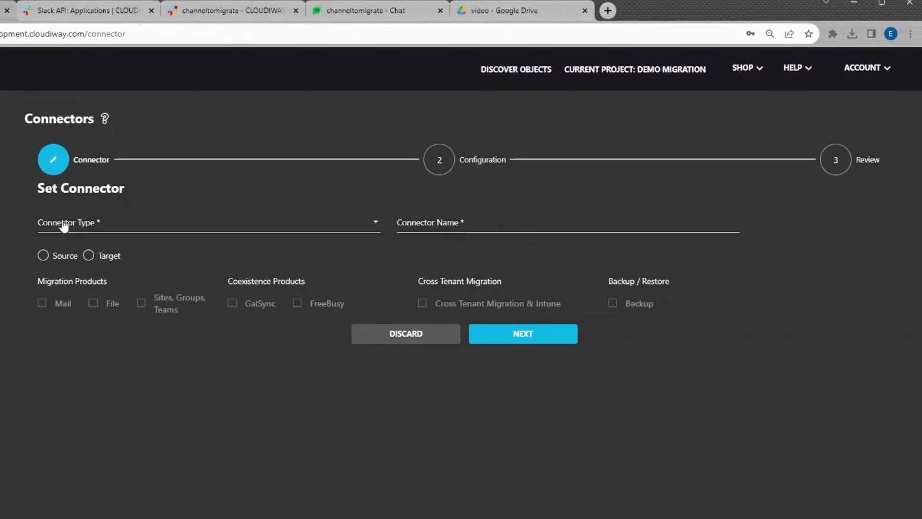
Step: Make a Microsoft365 target connector named Target Teams with Sites, Groups, Teams ticked
click(57, 224)
click(56, 247)
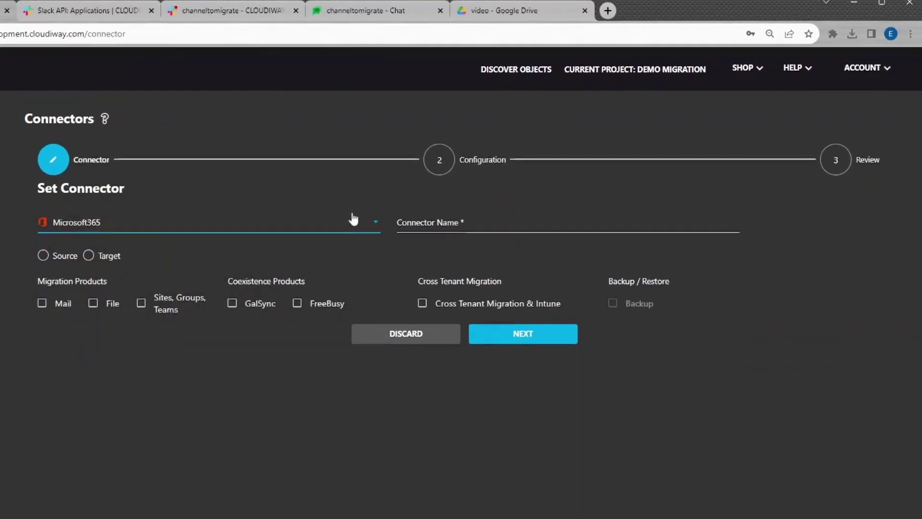
click(444, 223)
text(Target Teams)
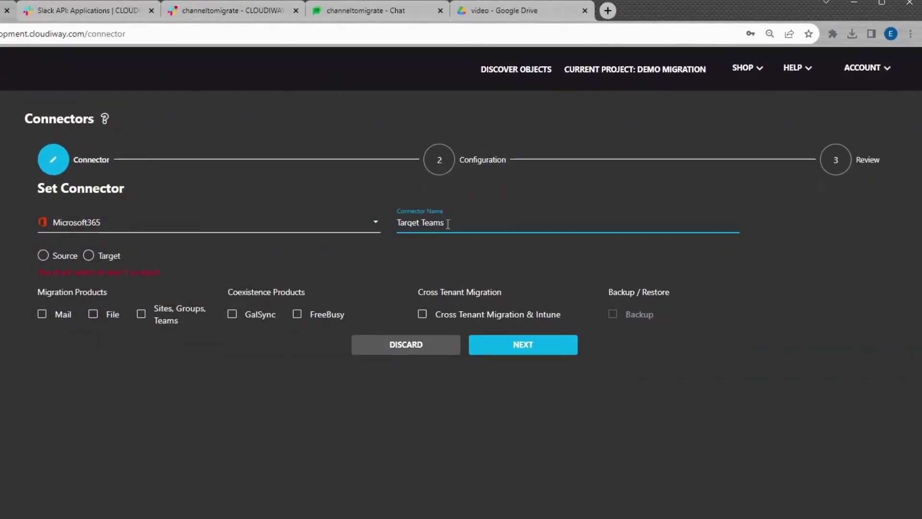
click(141, 314)
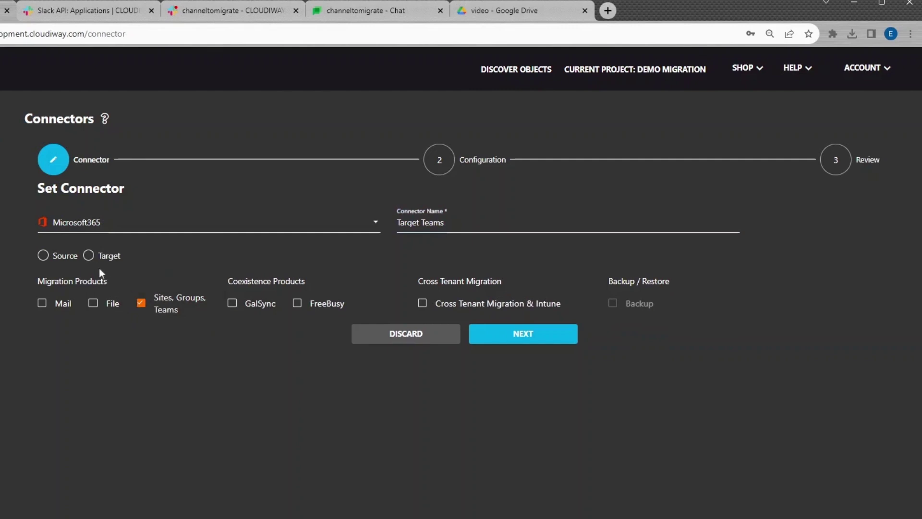
click(89, 255)
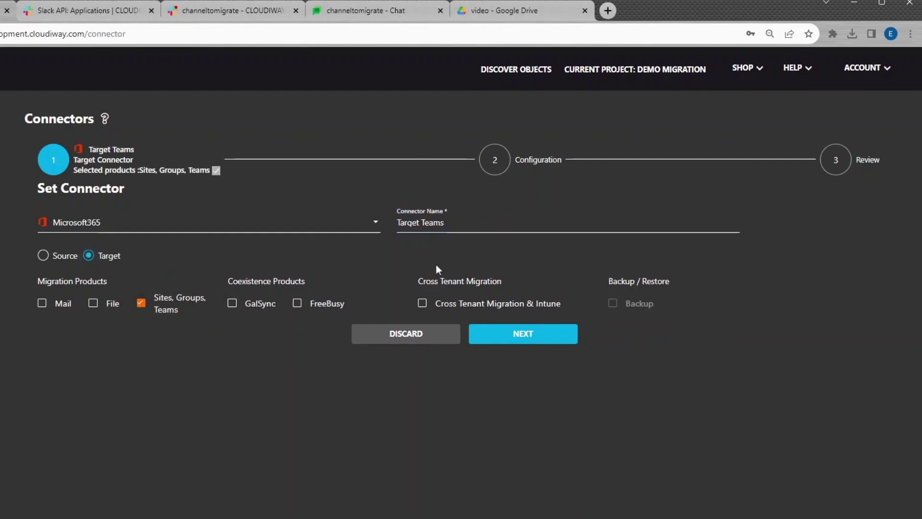
Step: Enter the administrator e-mail and password in the configuration and grant admin consent
click(506, 332)
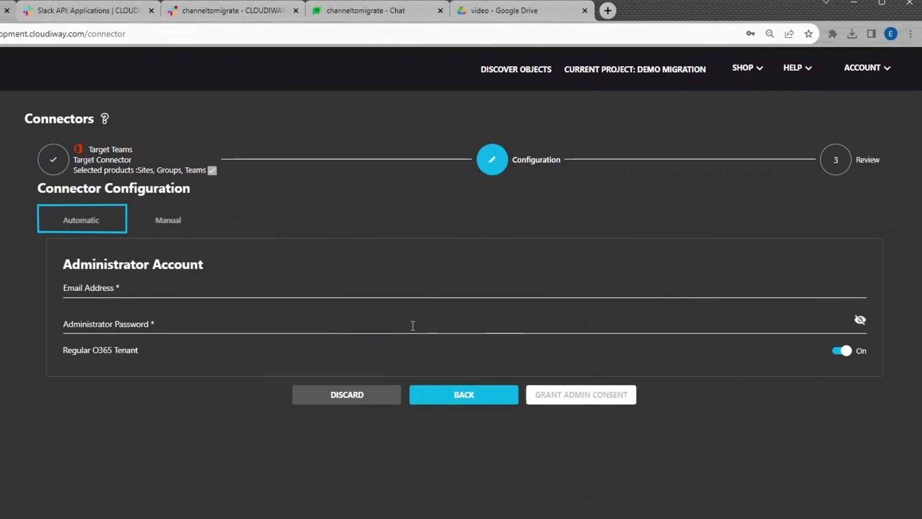
key(Right)
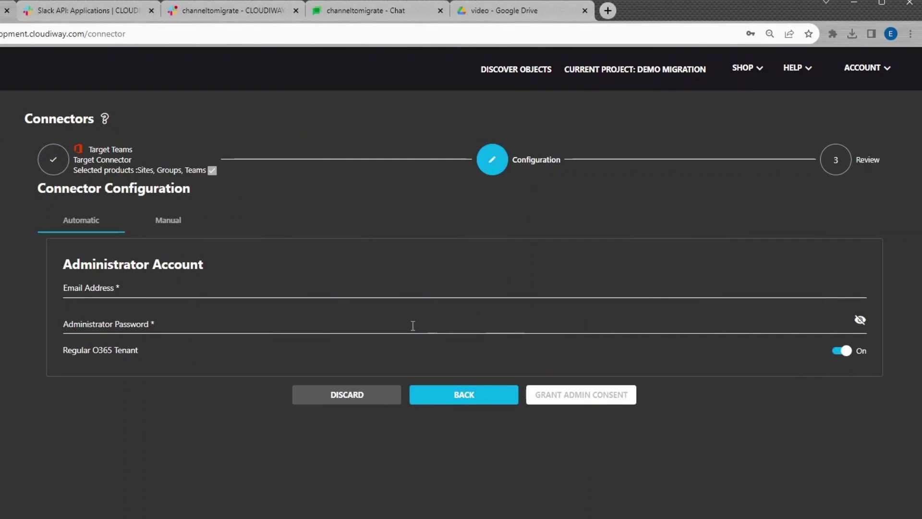
click(235, 288)
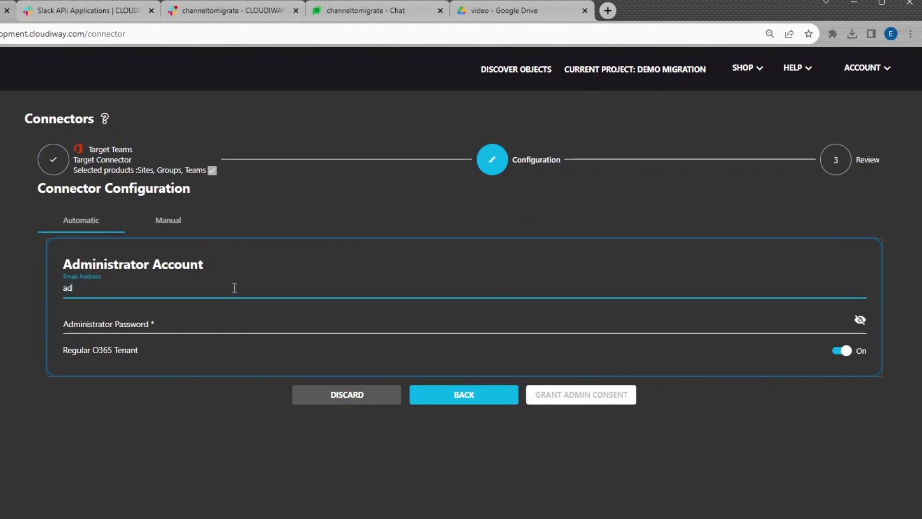
click(224, 320)
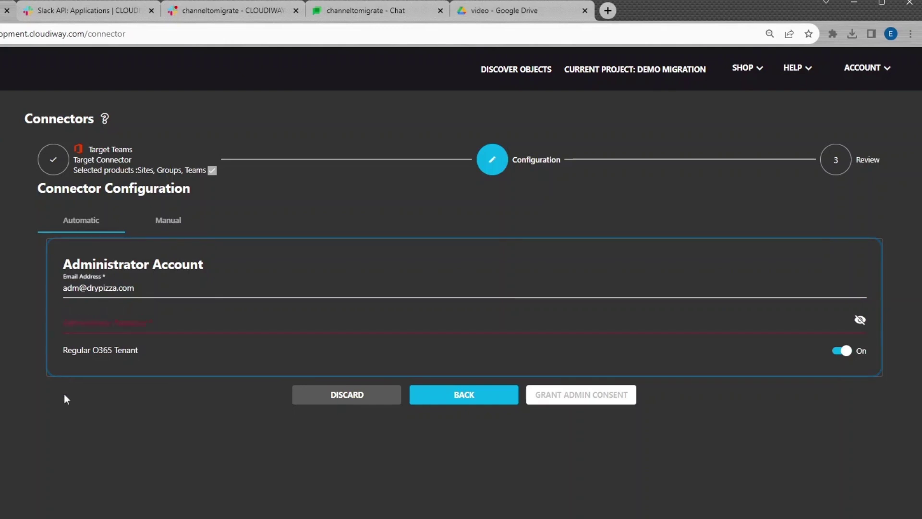
key(ctrl+v)
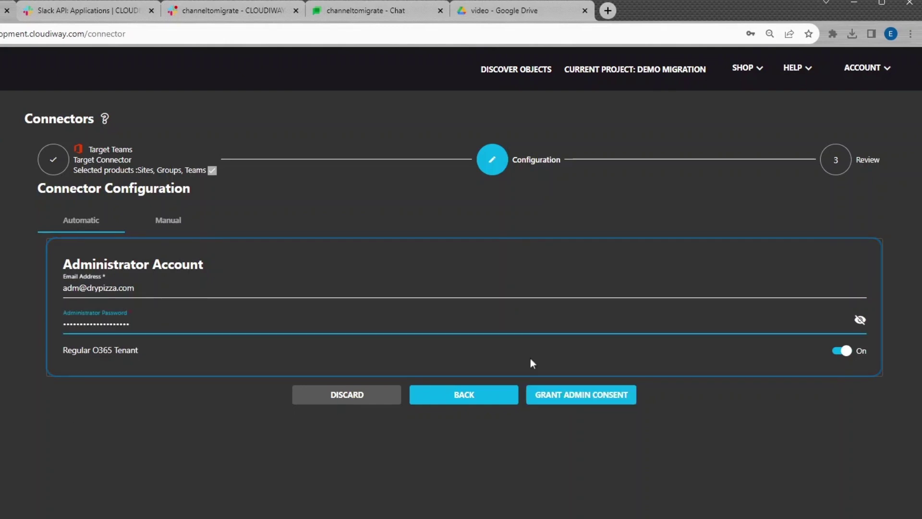
click(544, 399)
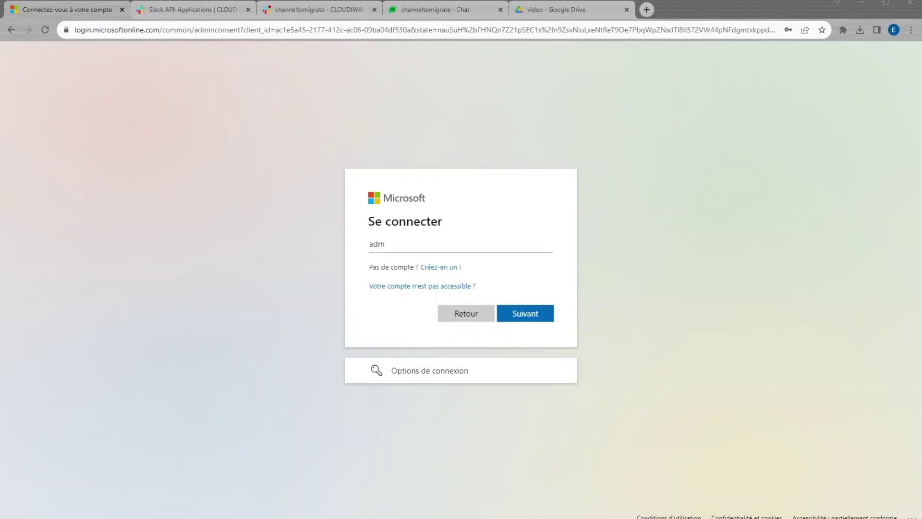
Step: Sign in to Microsoft as the tenant administrator and accept Cloudiway Target's permissions
text(adm)
click(442, 277)
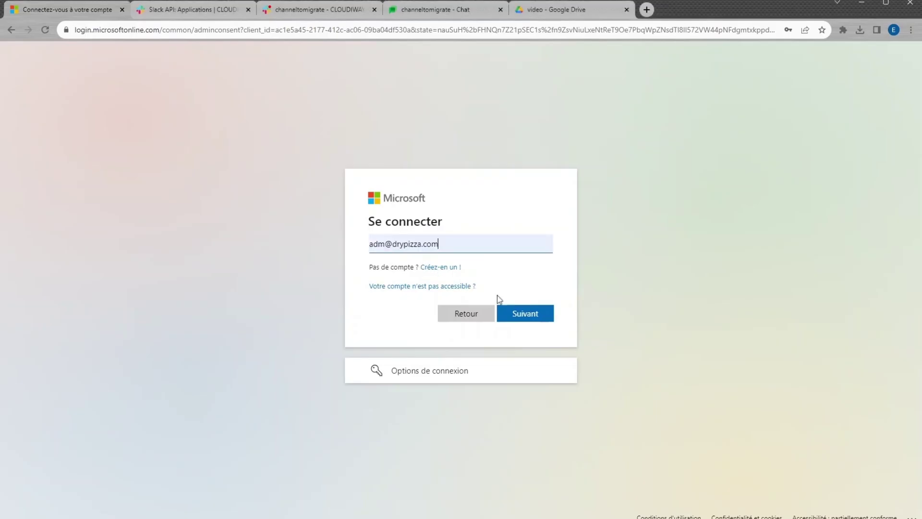
click(534, 315)
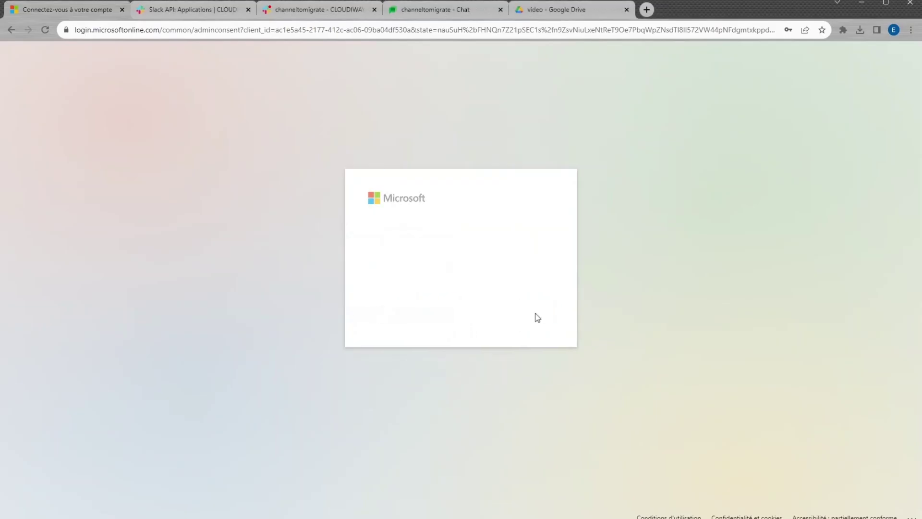
click(519, 334)
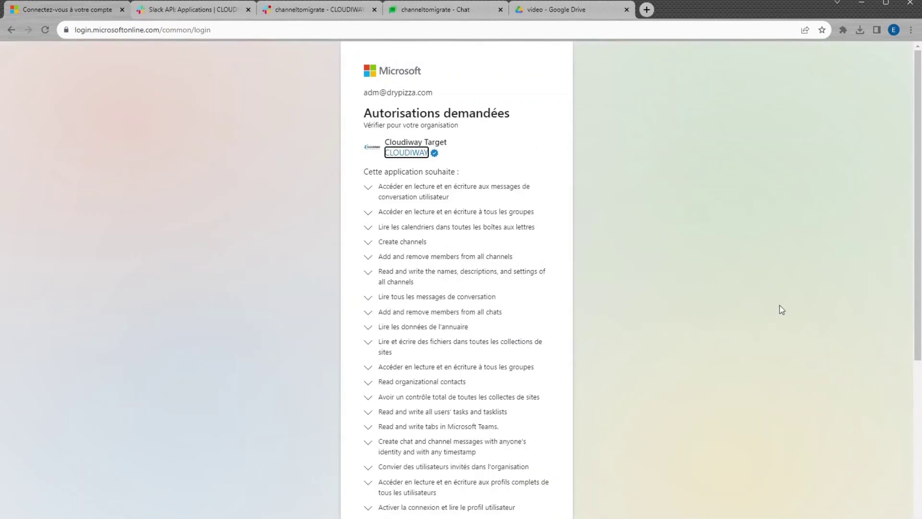
scroll(584, 325, down, 5)
click(520, 485)
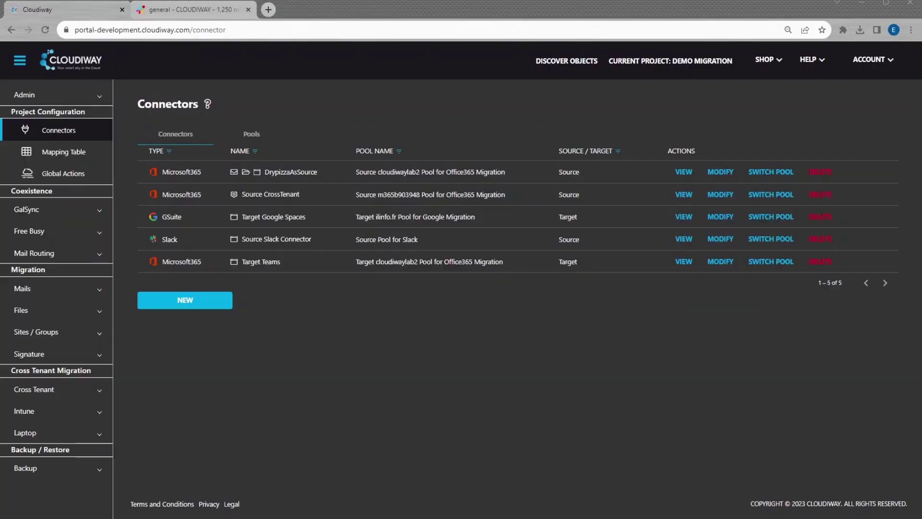
Step: Expand Sites / Groups in the sidebar and go to Group User List
click(95, 331)
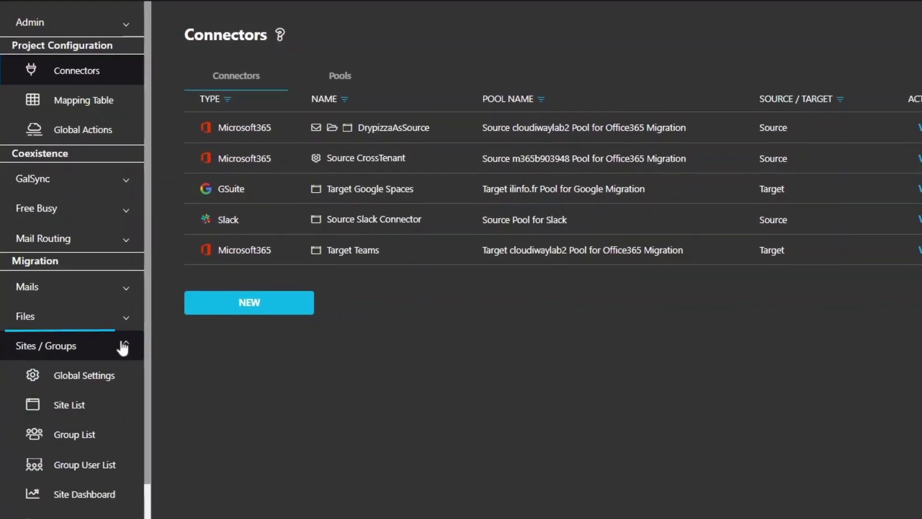
click(91, 463)
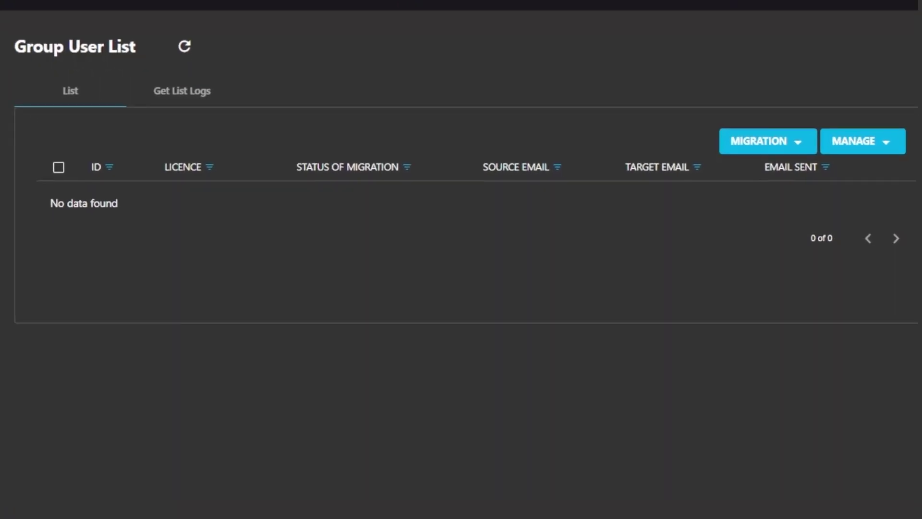
Step: Get the user list from Source Pool for Slack to the cloudiwaylab2 Office365 pool using Mail Exact Match
click(742, 139)
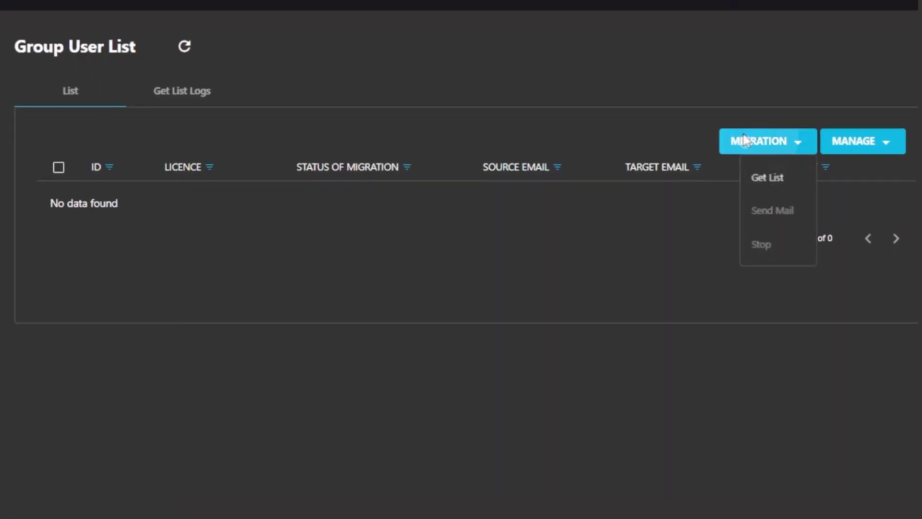
click(758, 182)
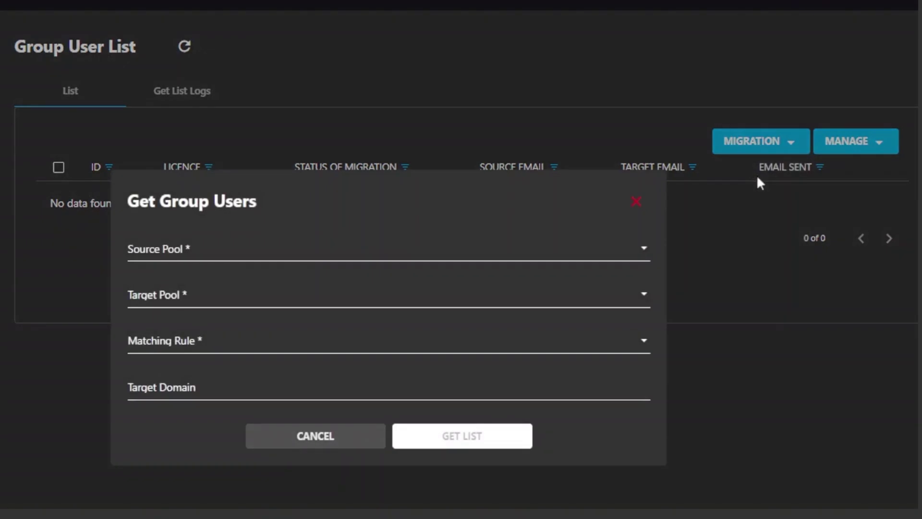
click(261, 261)
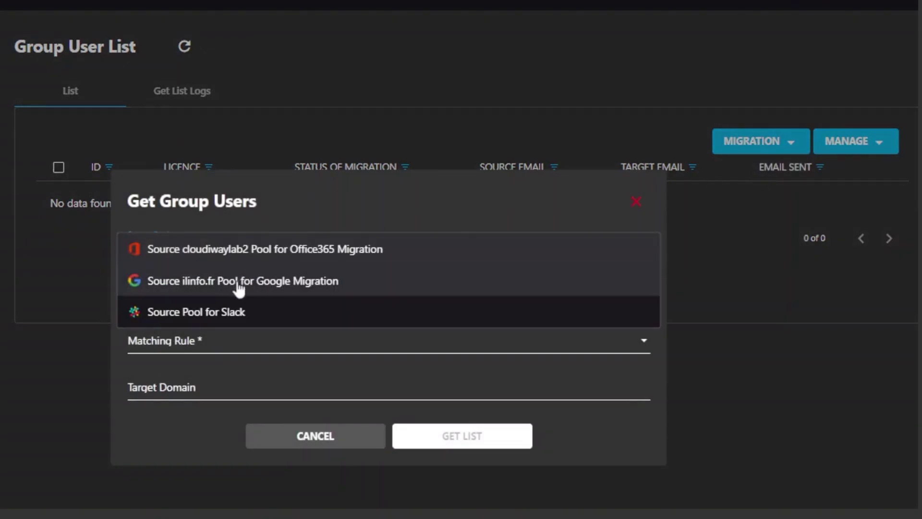
click(221, 313)
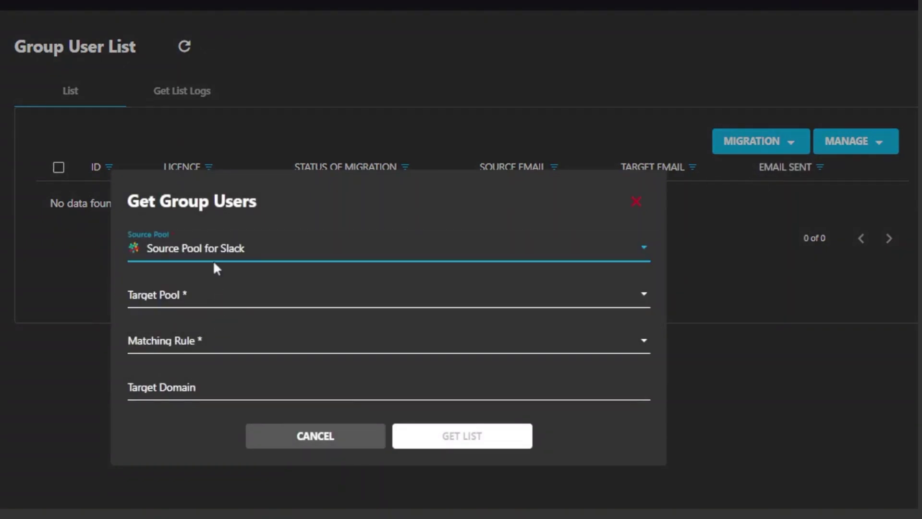
click(219, 299)
click(279, 328)
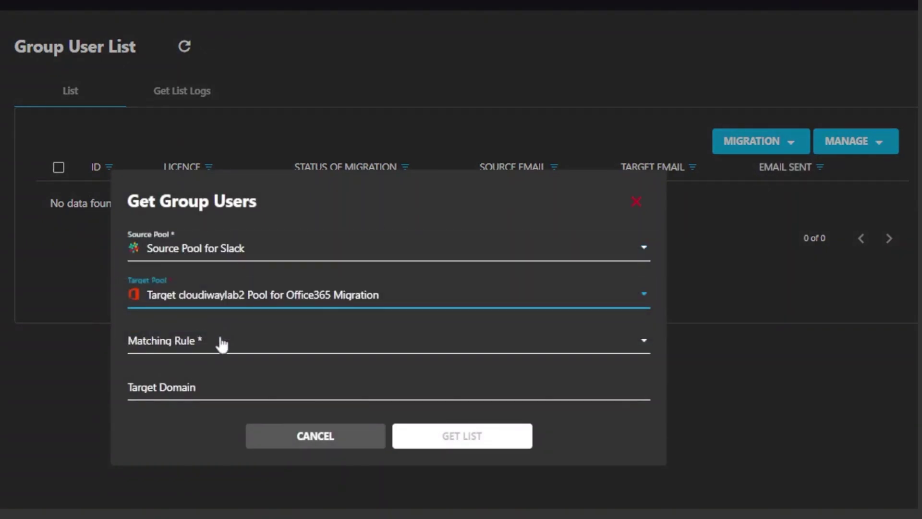
click(217, 348)
click(207, 340)
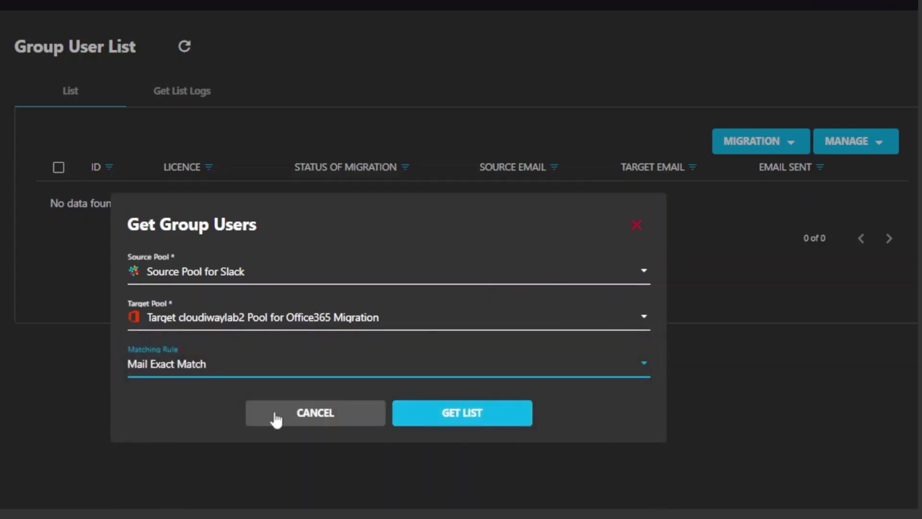
click(445, 414)
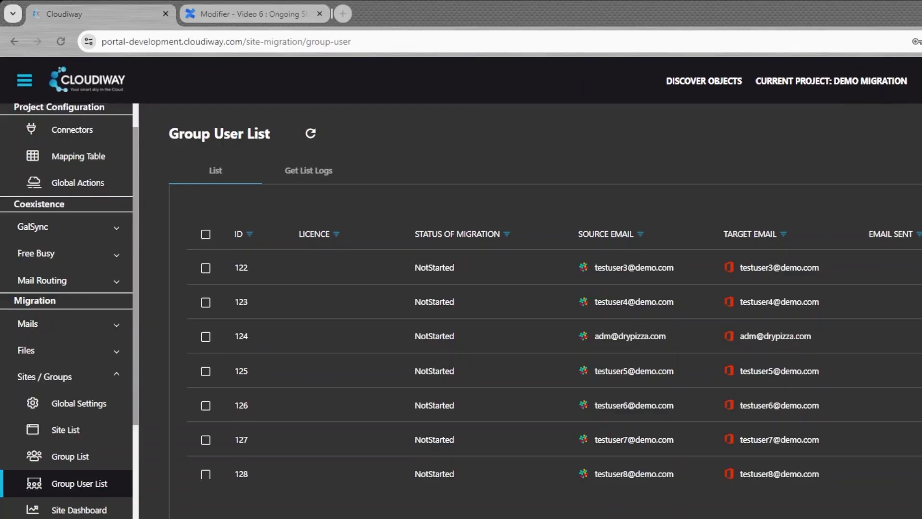
Step: Return to the browser and view the Sites / Groups global settings
click(463, 25)
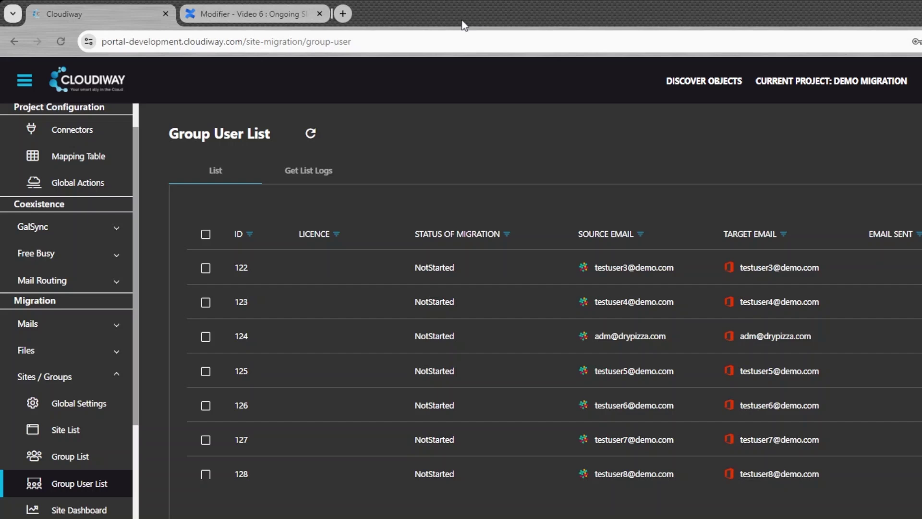
click(57, 407)
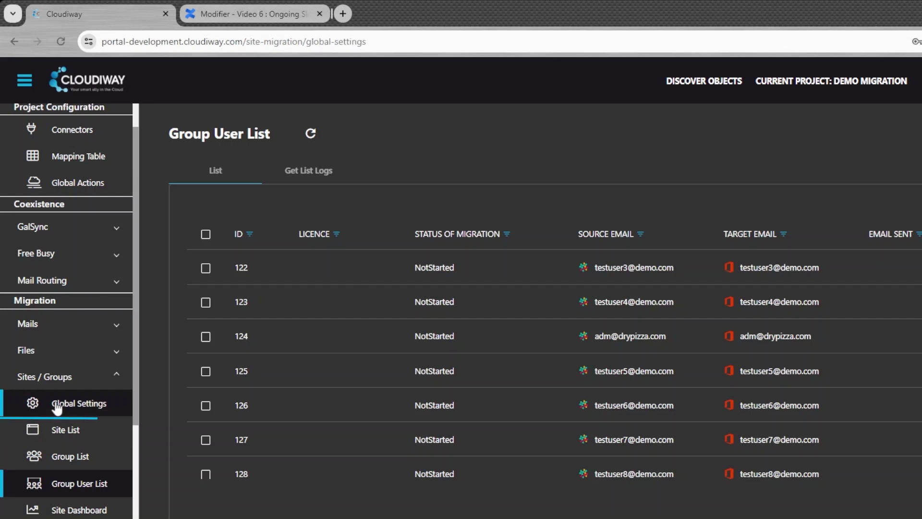
scroll(894, 359, down, 5)
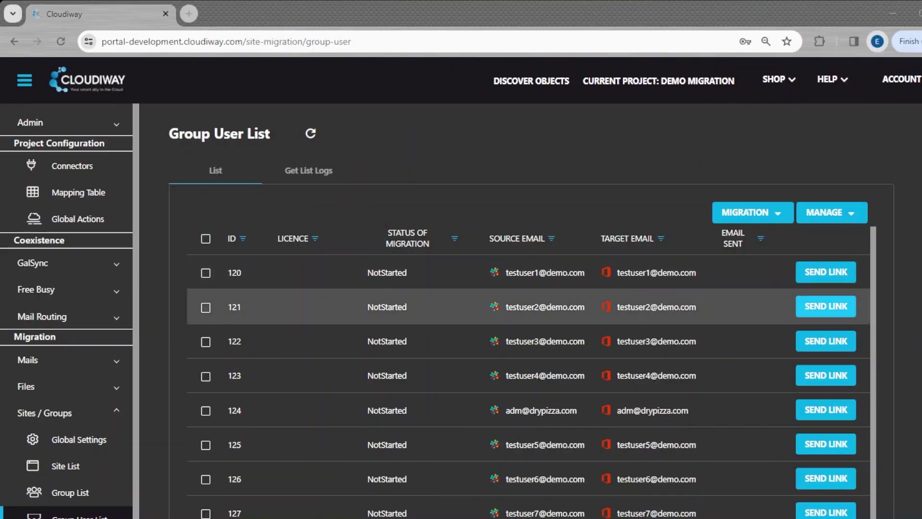
Step: Send user 121 the migration link and follow its Slack authorization URL from the email
click(826, 306)
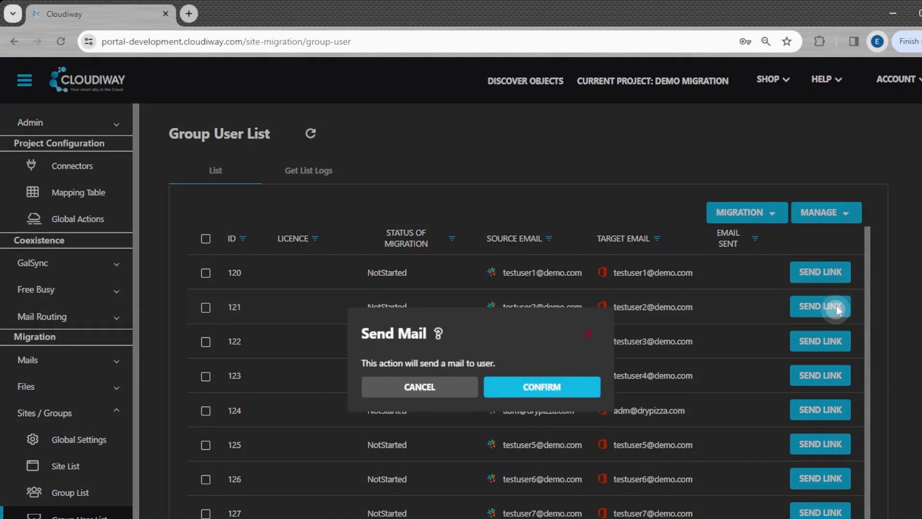
click(515, 390)
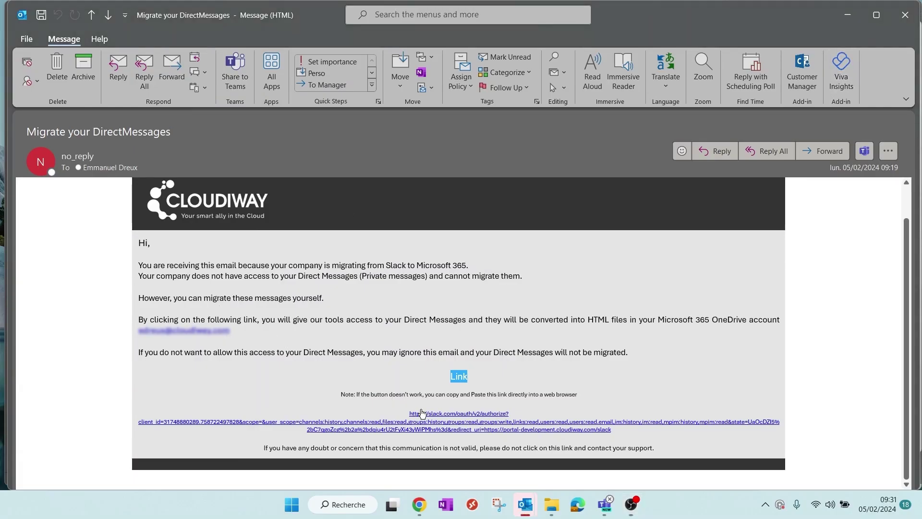
click(413, 412)
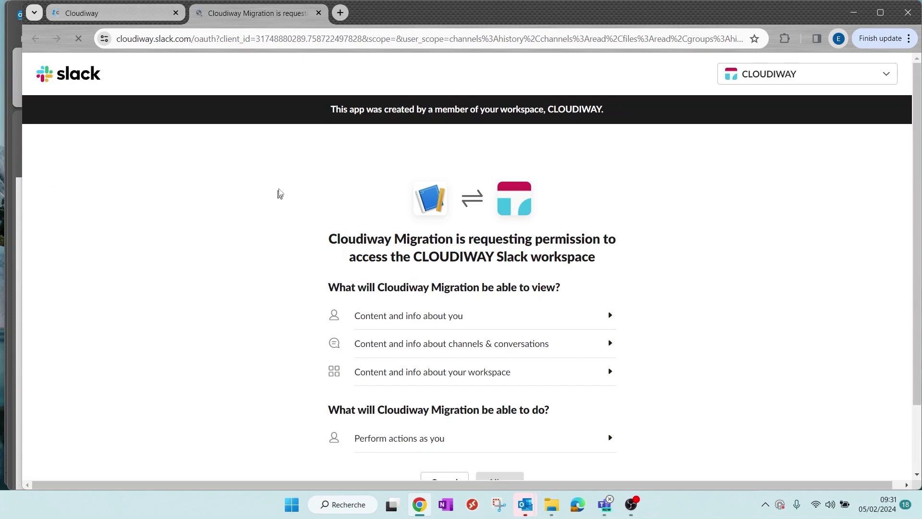
Step: Allow Cloudiway Migration on CLOUDIWAY, then compare the Slack DMs with the migrated Teams messages
scroll(278, 192, down, 2)
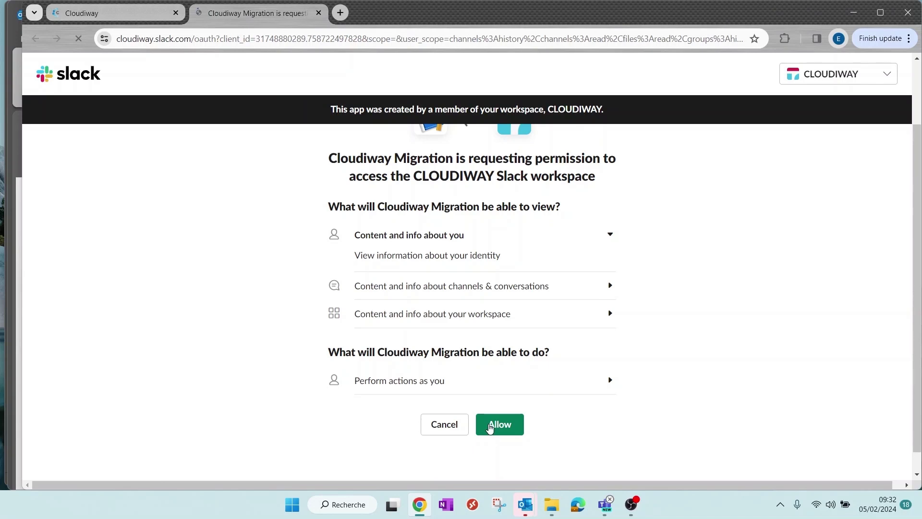
click(490, 427)
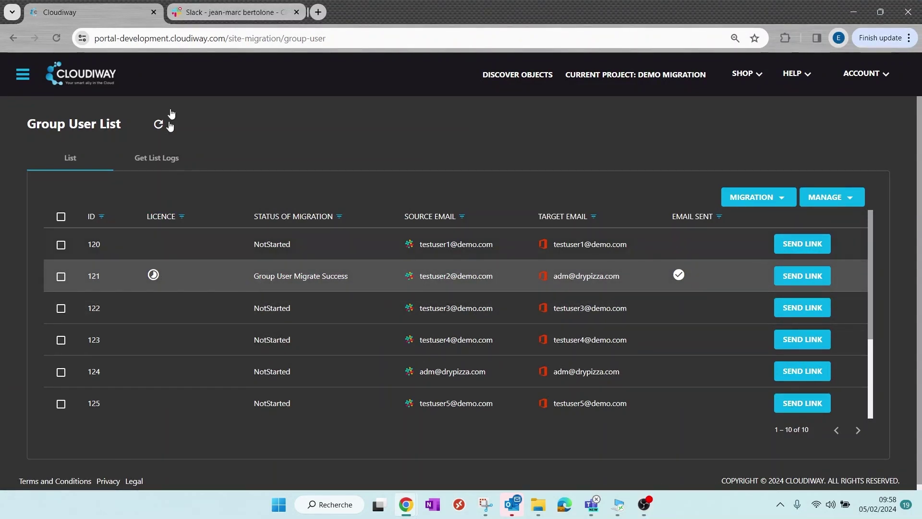
click(206, 13)
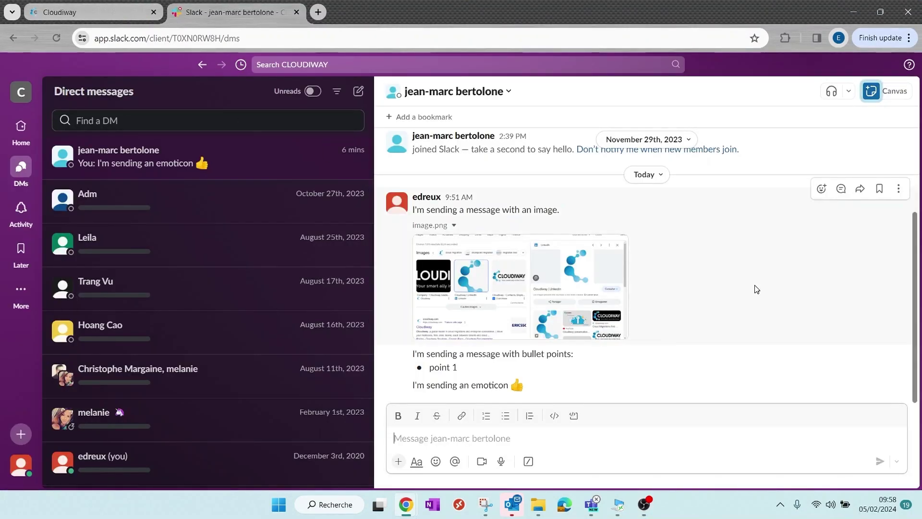
key(alt+Tab)
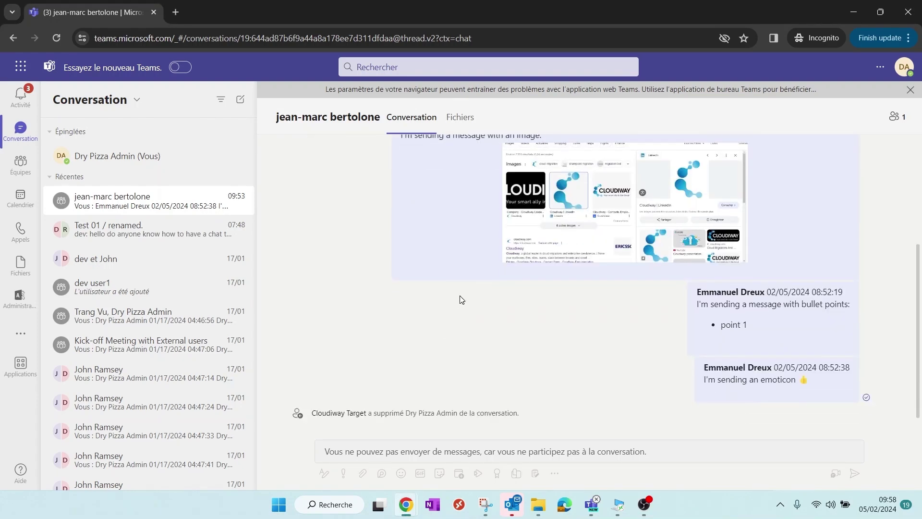
scroll(456, 296, up, 1)
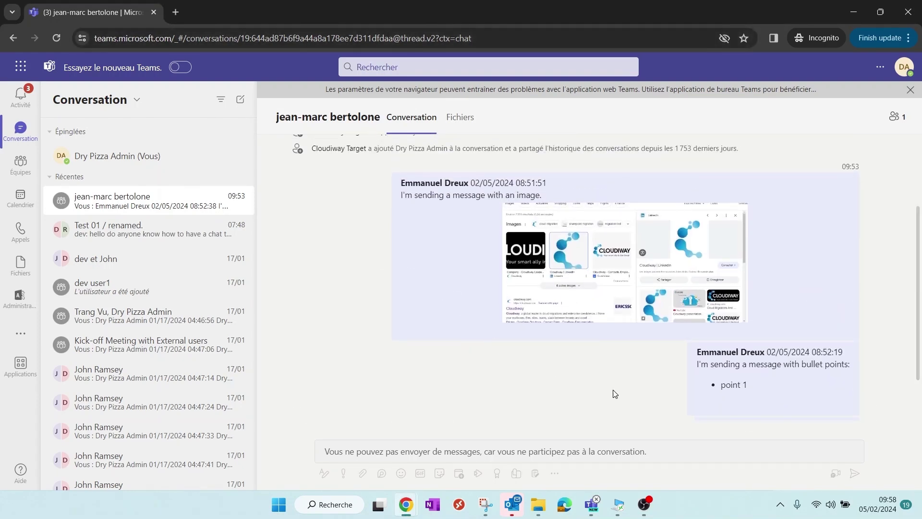
scroll(732, 379, down, 1)
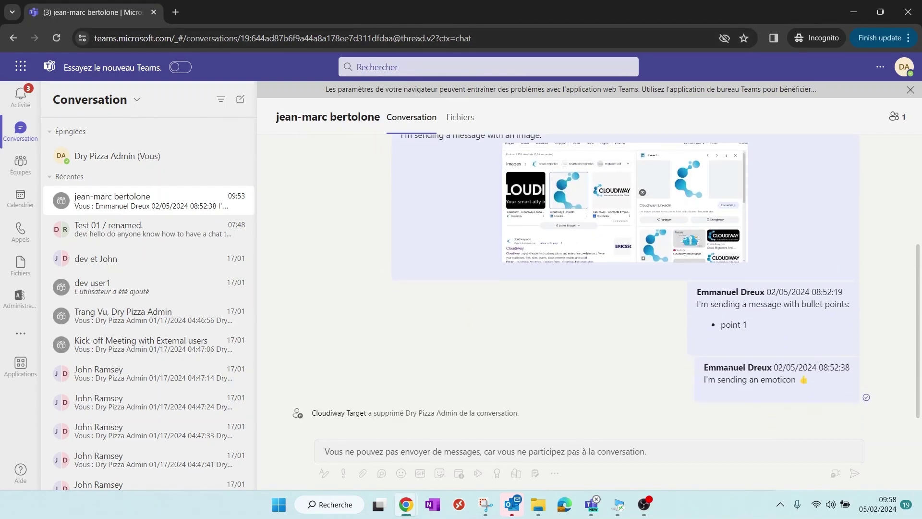
drag(726, 380, 803, 381)
click(798, 404)
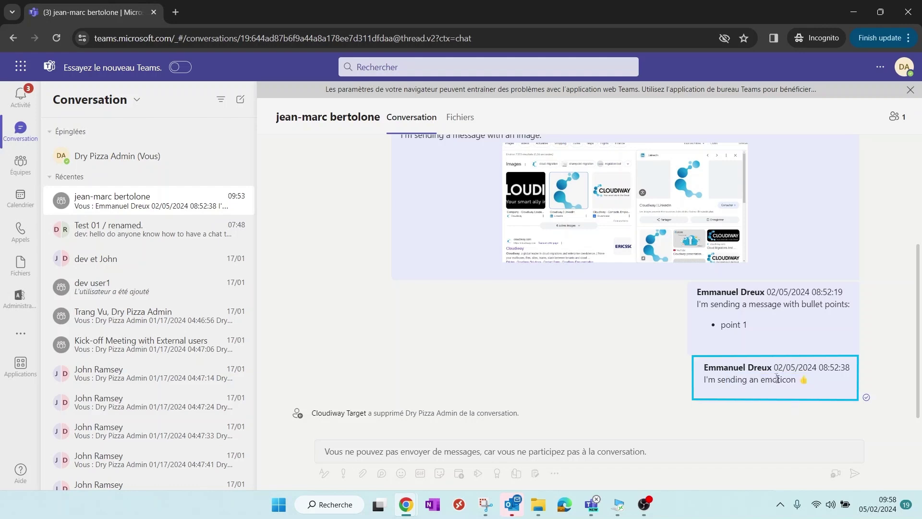